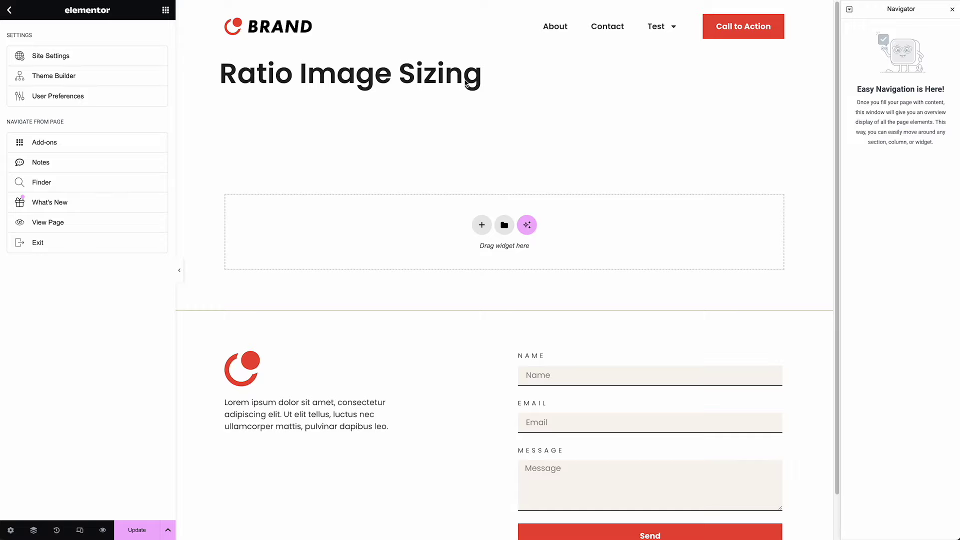
# Choose the Flexbox layout and pick a structure for the new container.
pyautogui.click(481, 224)
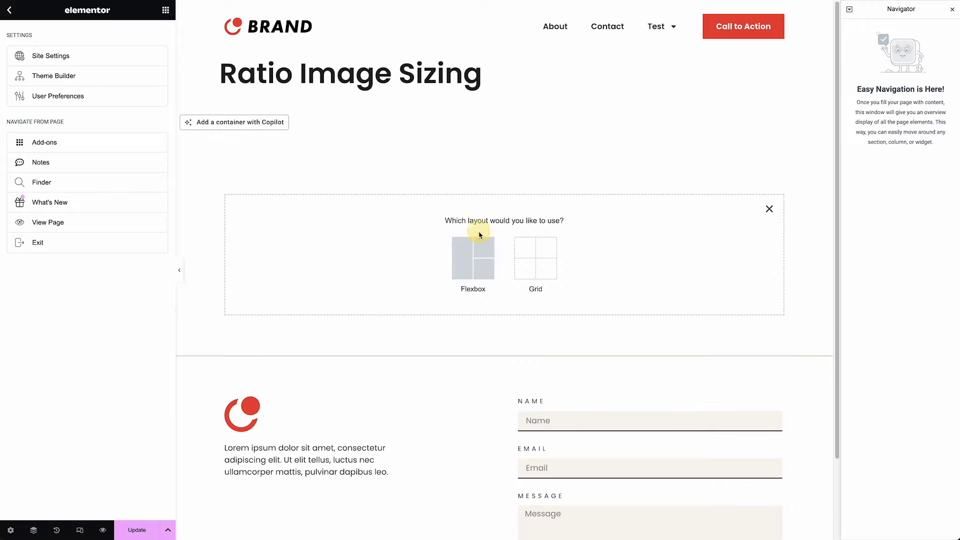
pyautogui.click(473, 257)
# Insert the container, drag a Heading widget into it, and set its HTML tag to H1.
pyautogui.click(366, 248)
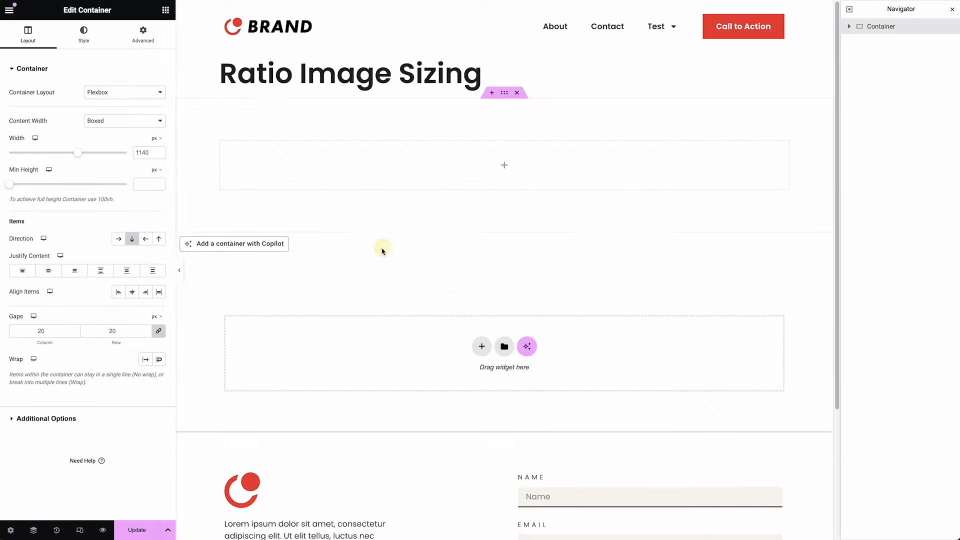
pyautogui.click(165, 10)
pyautogui.moveTo(46, 233); pyautogui.dragTo(329, 158)
pyautogui.click(124, 185)
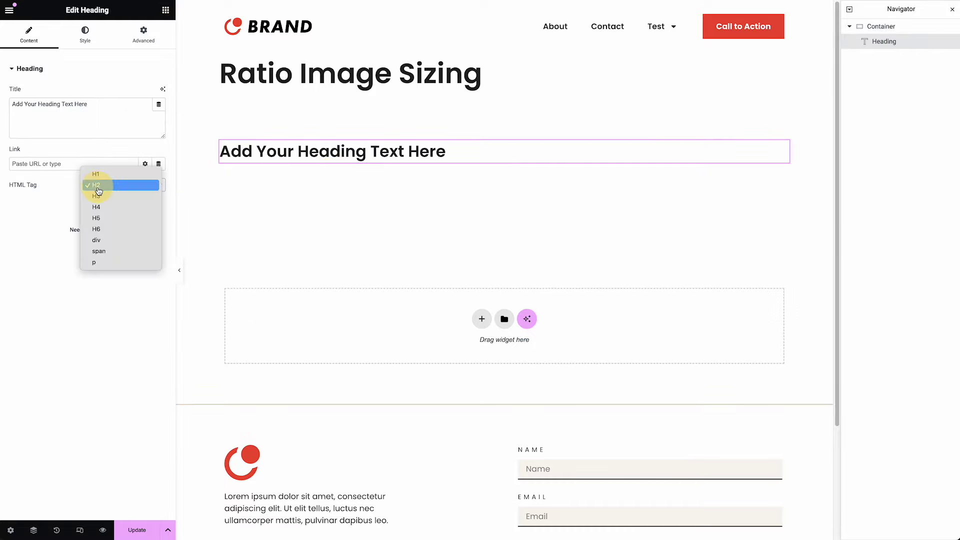
pyautogui.click(97, 173)
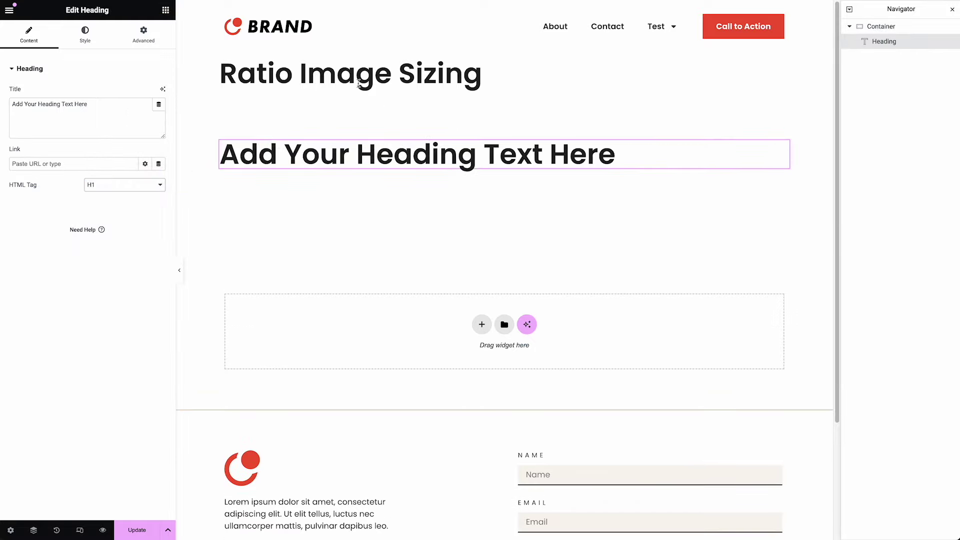
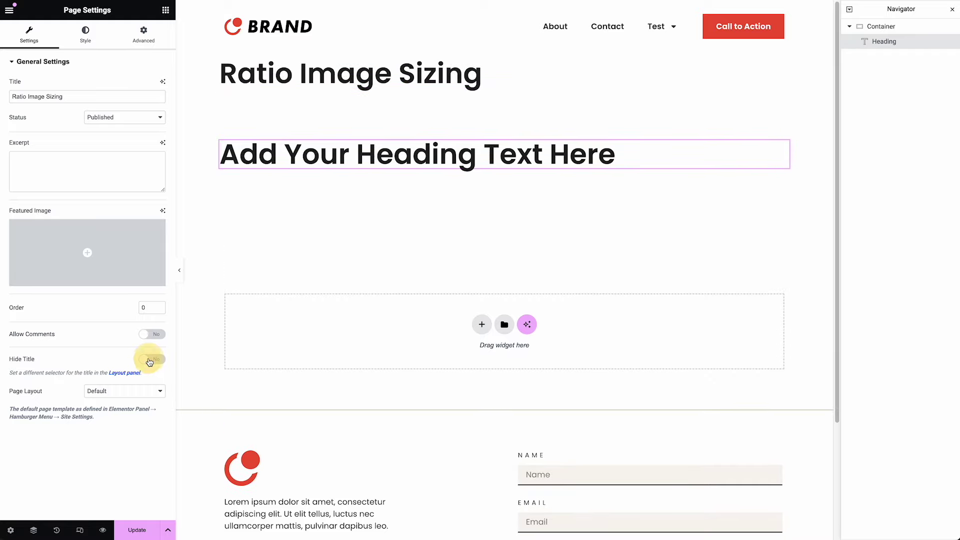
# Save the page's pending changes with Update in the Elementor panel.
pyautogui.click(137, 529)
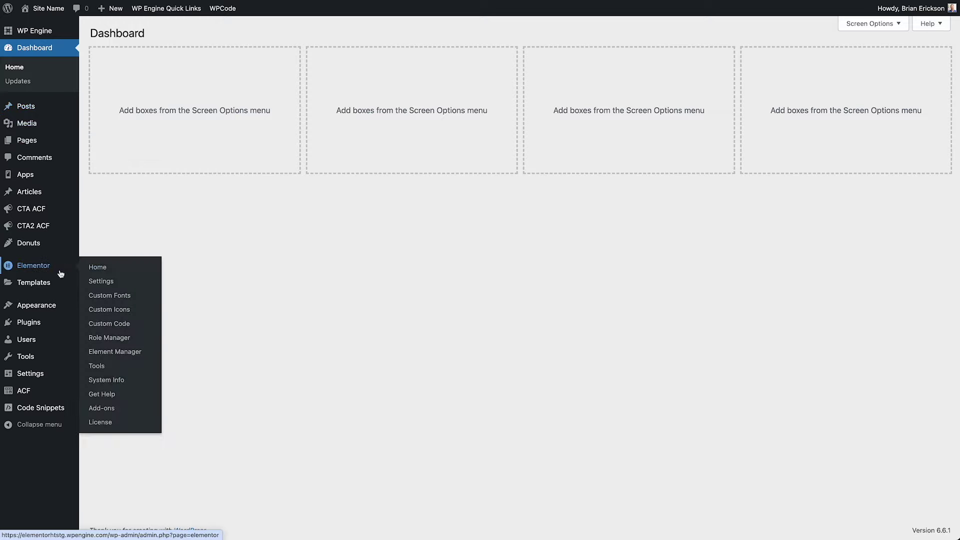
pyautogui.moveTo(36, 306)
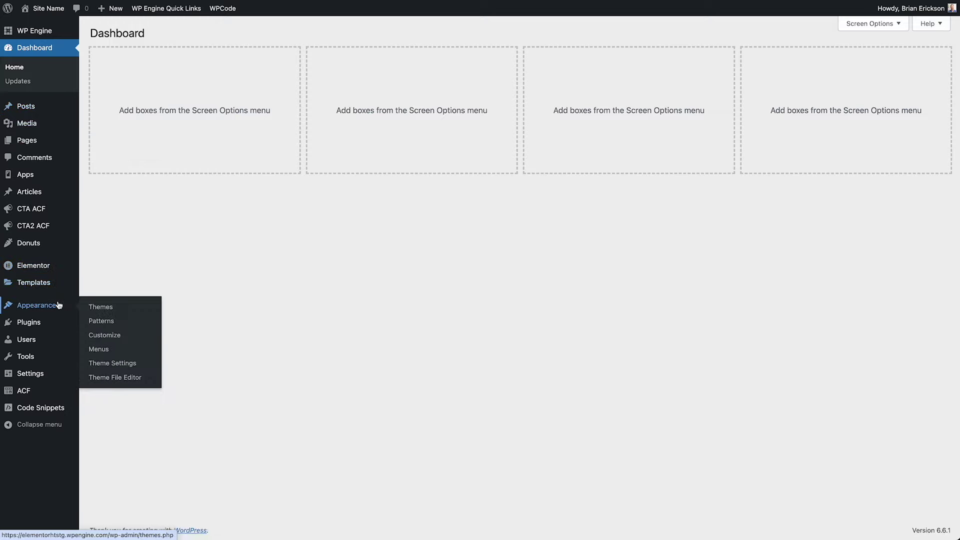
# Enable 'Disable page title' in Hello Theme Settings and save the settings.
pyautogui.click(128, 365)
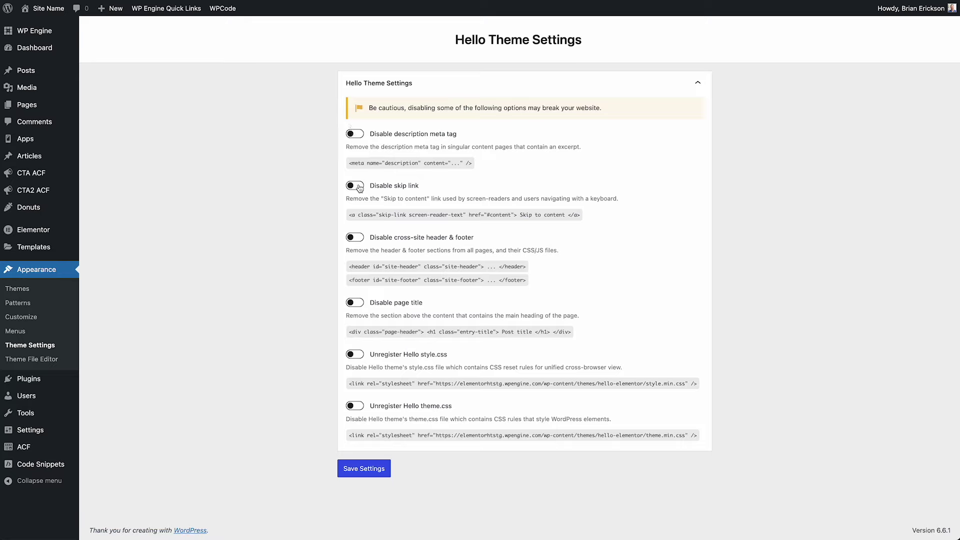
pyautogui.click(354, 302)
pyautogui.click(365, 469)
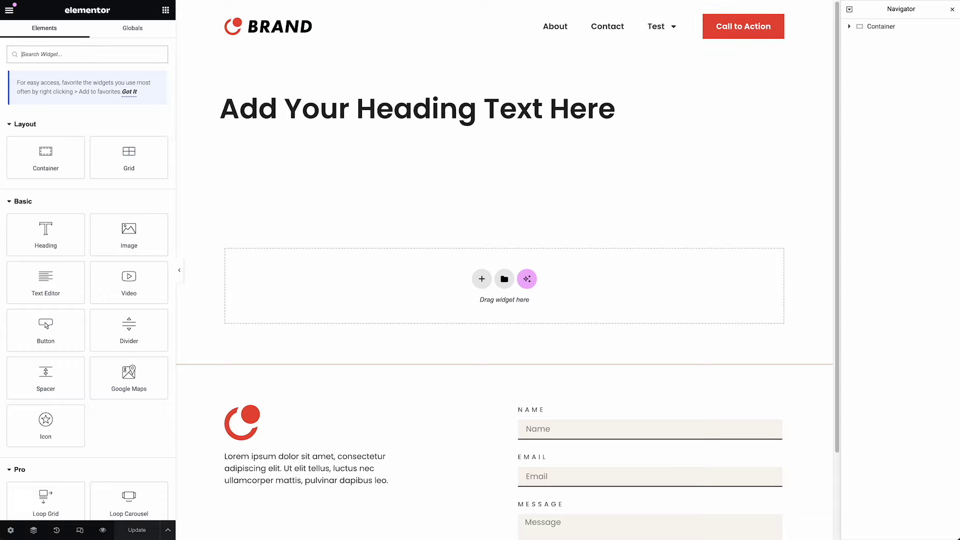
pyautogui.moveTo(504, 109)
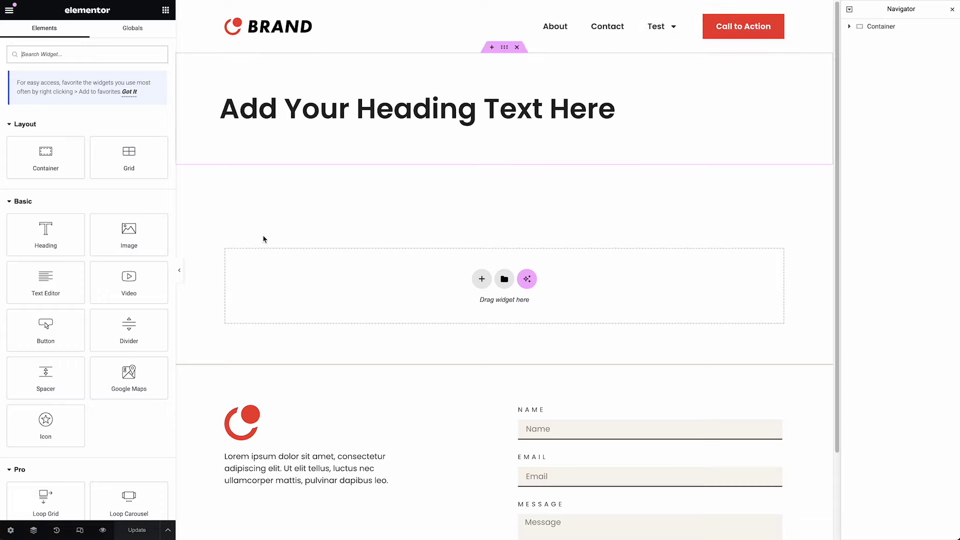
# Open the page's Page Settings panel from the bottom-left gear.
pyautogui.click(10, 530)
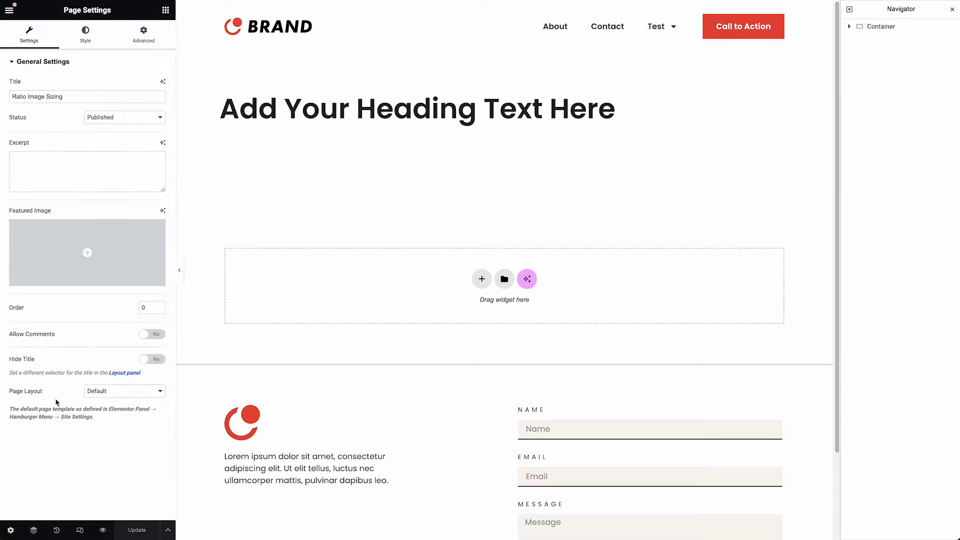
# Set the page layout to Elementor Canvas and remove the placeholder heading.
pyautogui.click(97, 391)
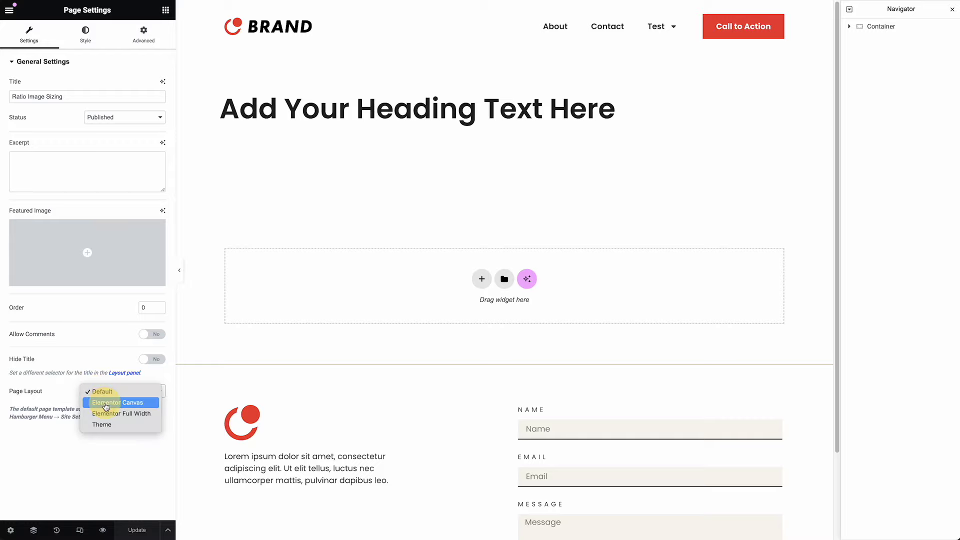
pyautogui.click(105, 403)
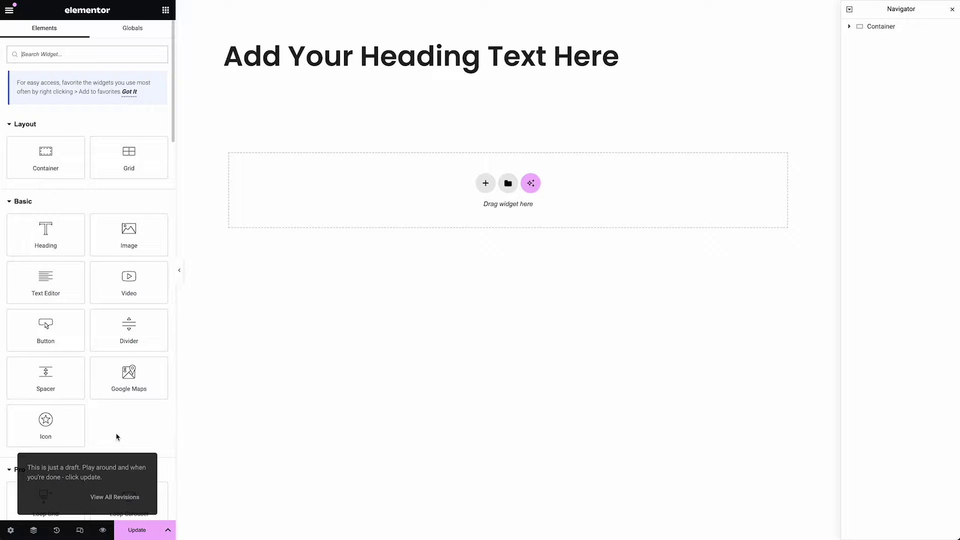
pyautogui.click(521, 7)
# Paste the copied image cards into the empty container, then delete the HB Køge card.
pyautogui.rightClick(353, 112)
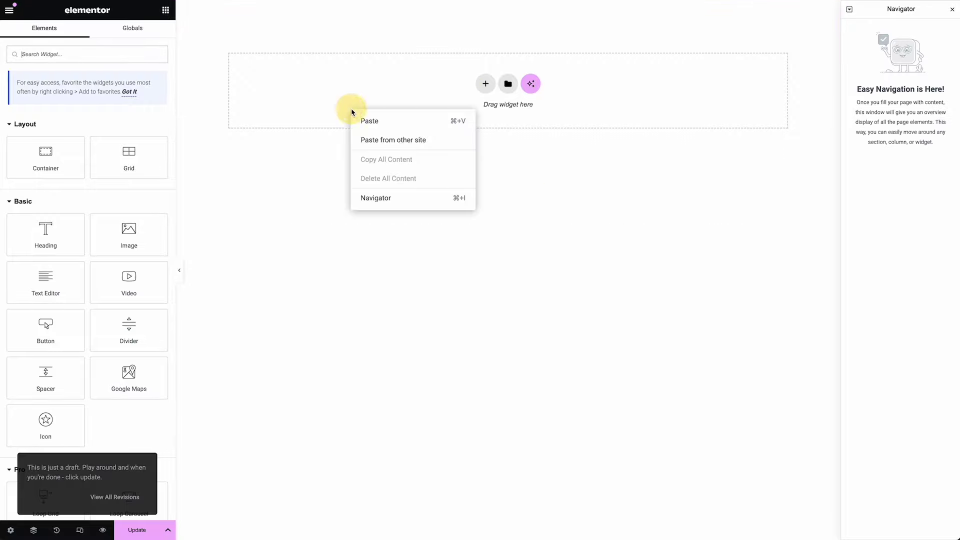
pyautogui.click(375, 123)
pyautogui.rightClick(623, 108)
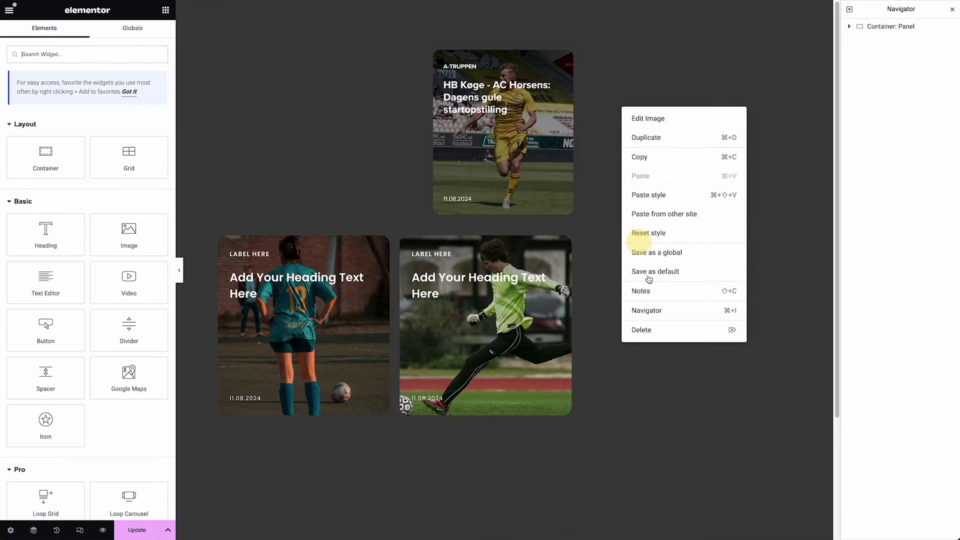
pyautogui.click(642, 330)
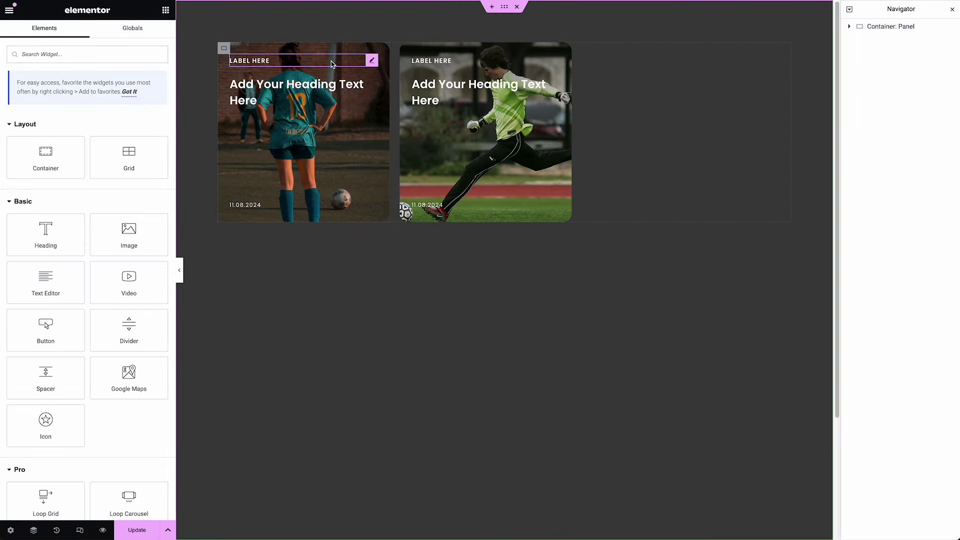